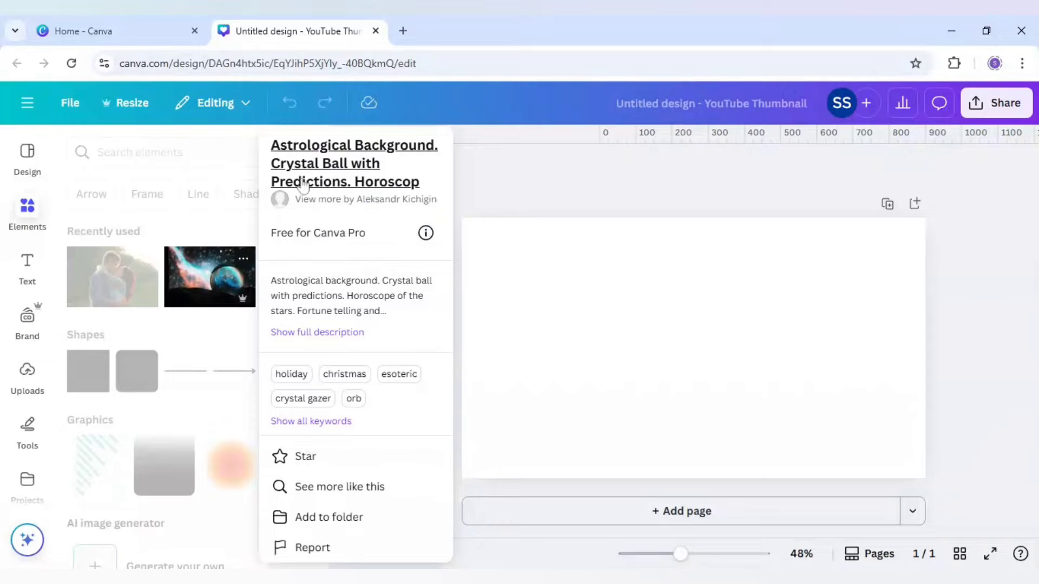
- Examine the details of the crystal ball background image and the romantic couple photo among the recently used elements
click(228, 277)
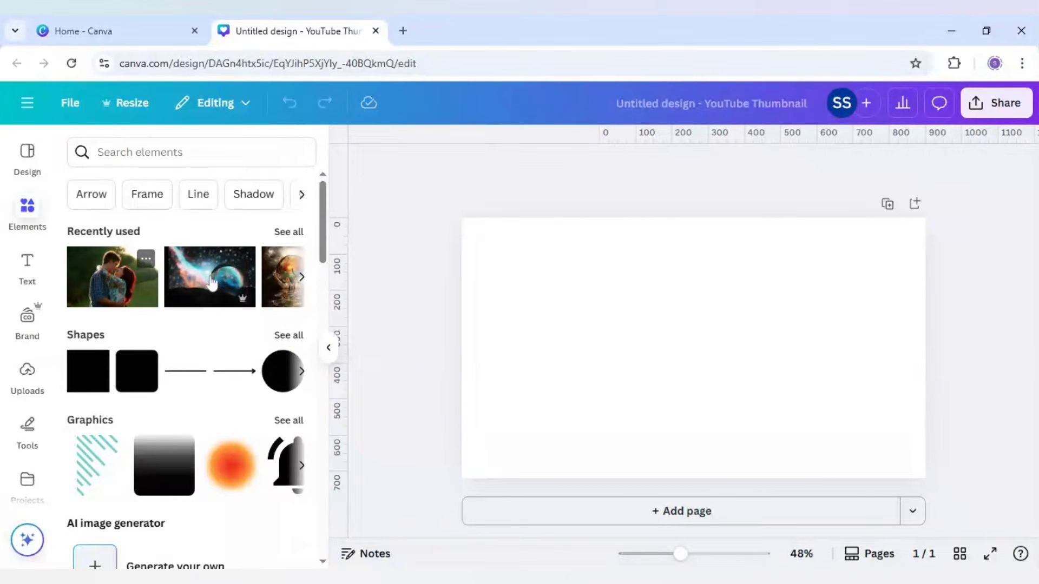
click(146, 260)
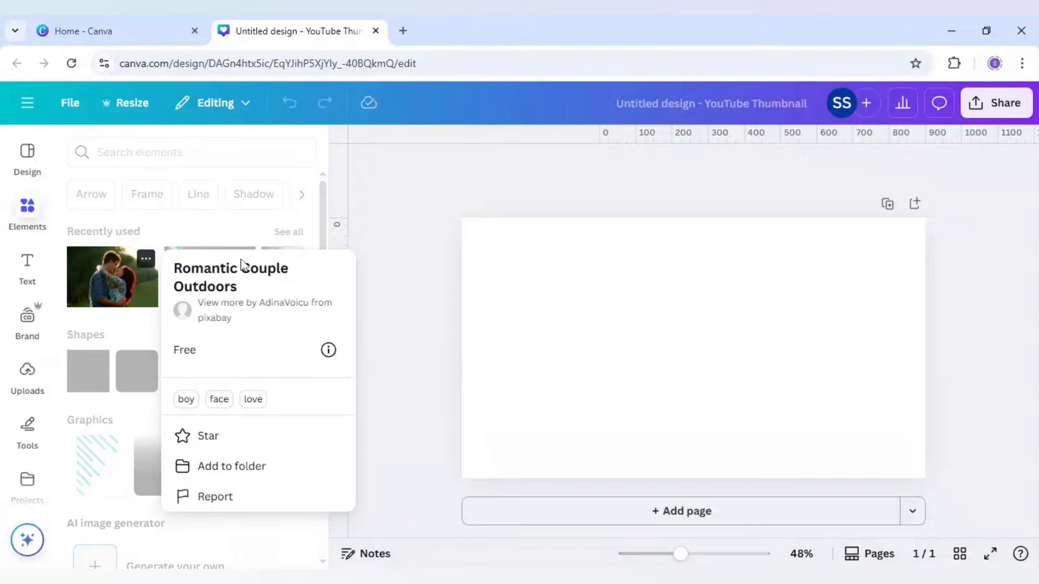
click(125, 329)
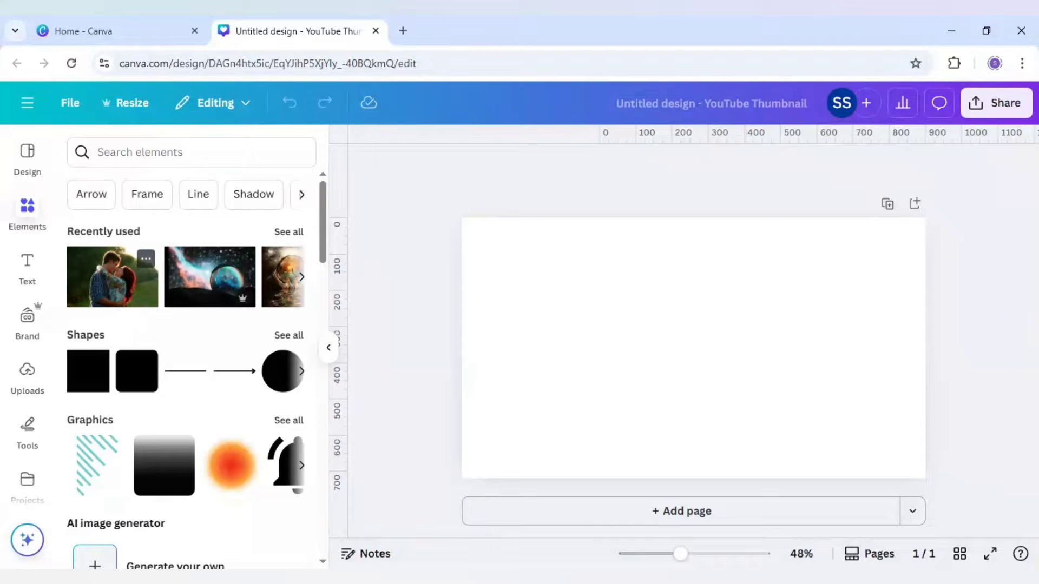
- Add the crystal ball space image to the page, enlarge it past the page edges and shift it so the ball sits centrally
click(219, 287)
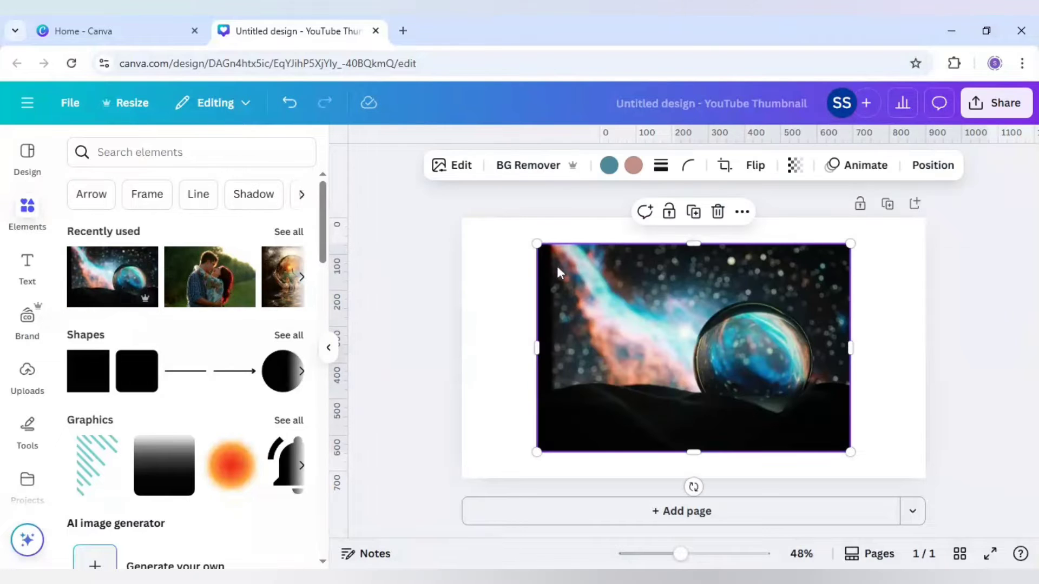
drag(538, 247, 451, 215)
drag(841, 453, 933, 532)
drag(813, 417, 719, 400)
drag(767, 441, 769, 422)
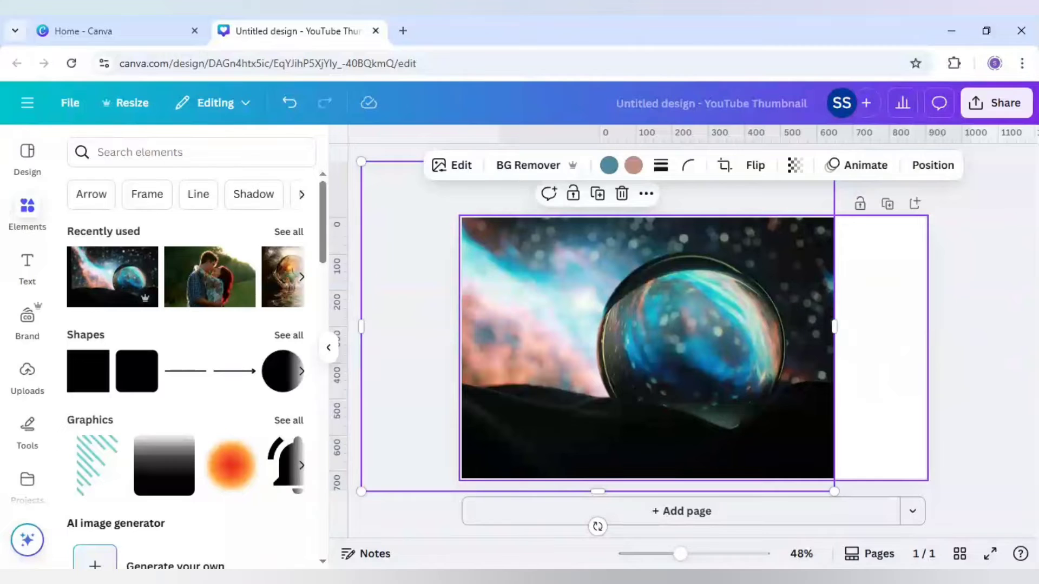
- Expand the crystal ball image to Whole Page size with Magic Expand and keep the fourth generated result
click(891, 330)
click(667, 331)
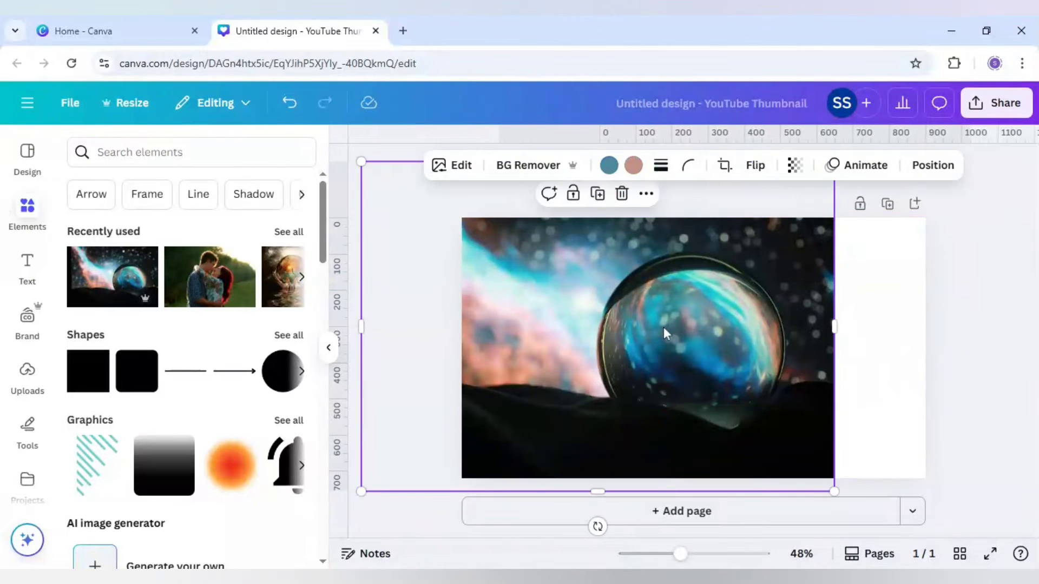
click(468, 165)
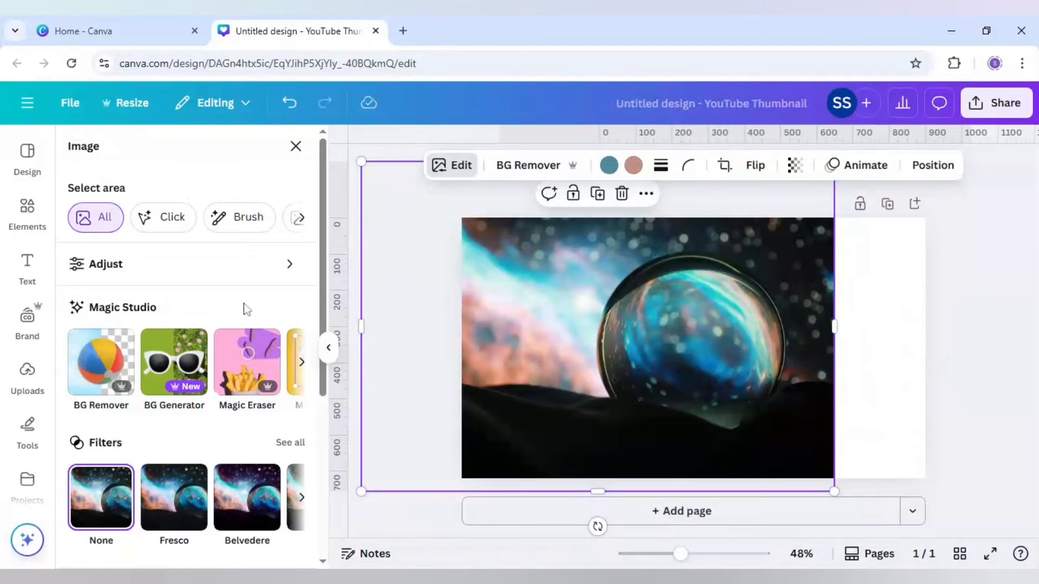
click(302, 362)
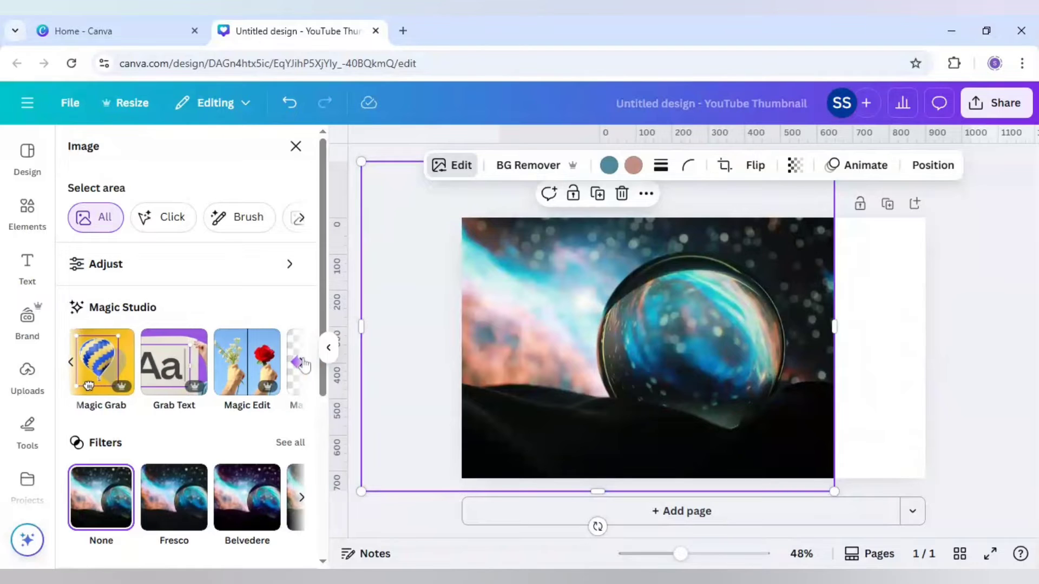
click(302, 362)
click(272, 373)
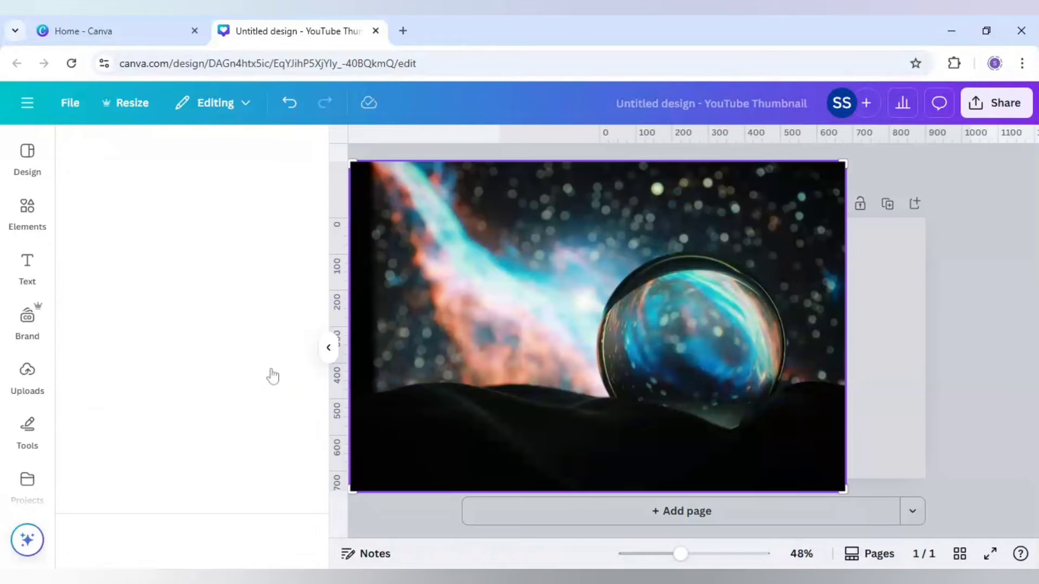
click(195, 290)
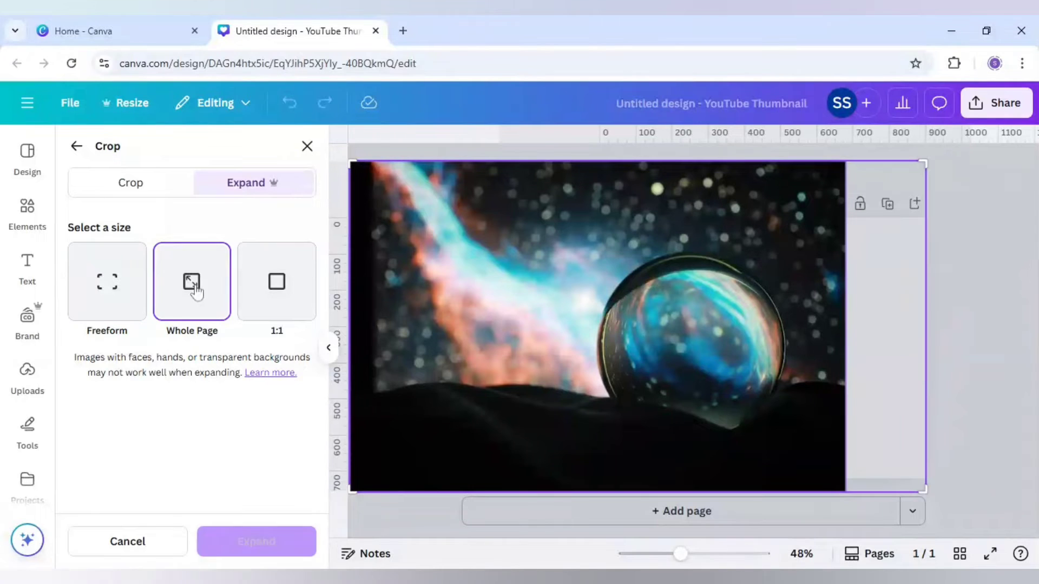
click(256, 541)
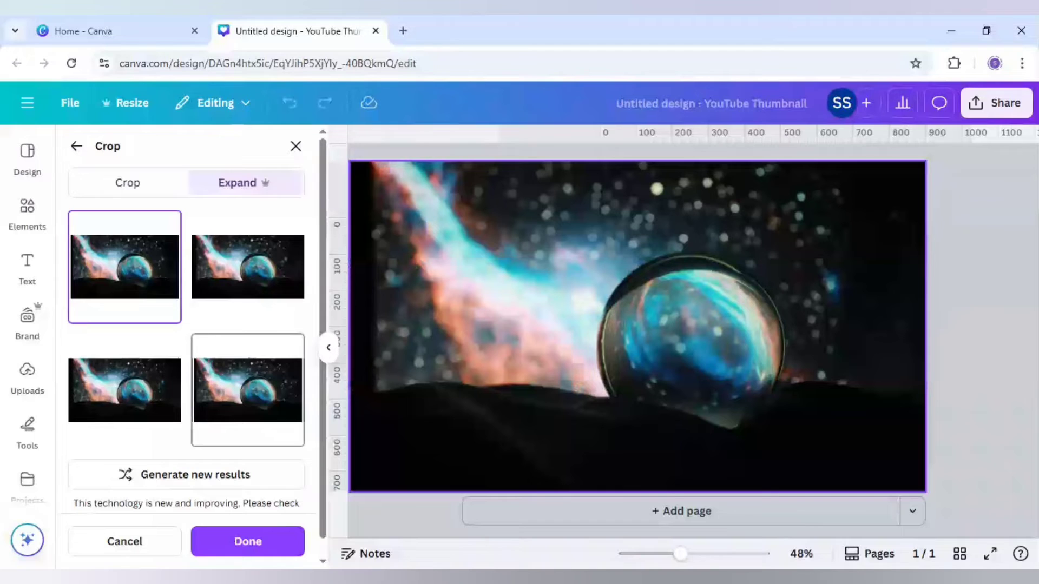
click(277, 397)
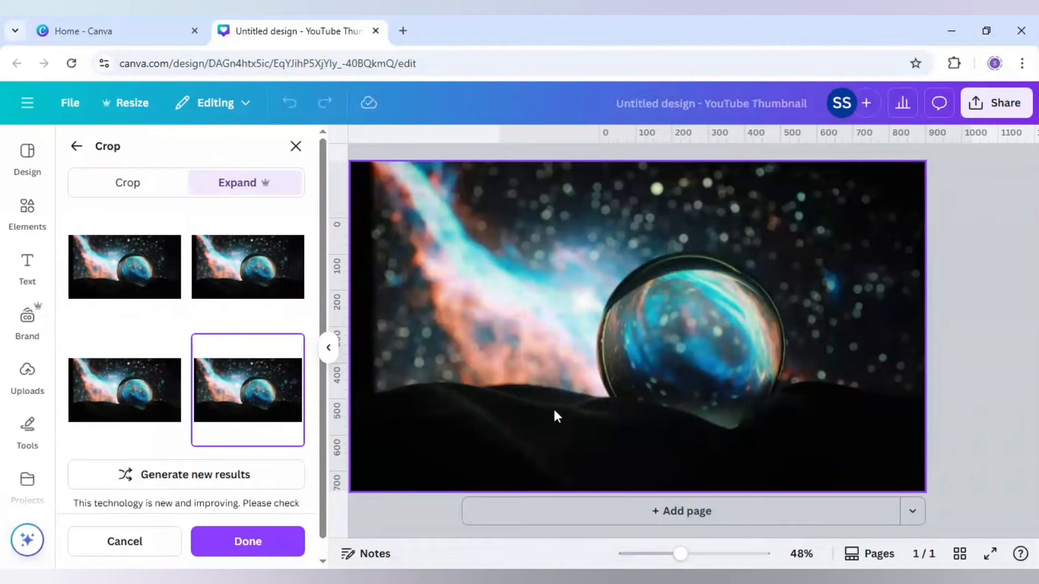
click(267, 546)
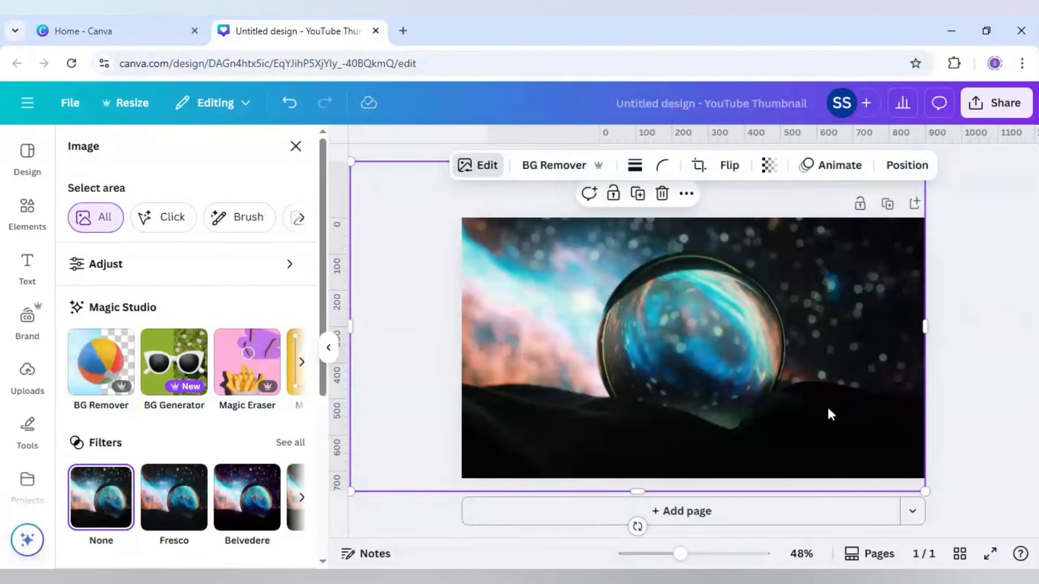
click(950, 412)
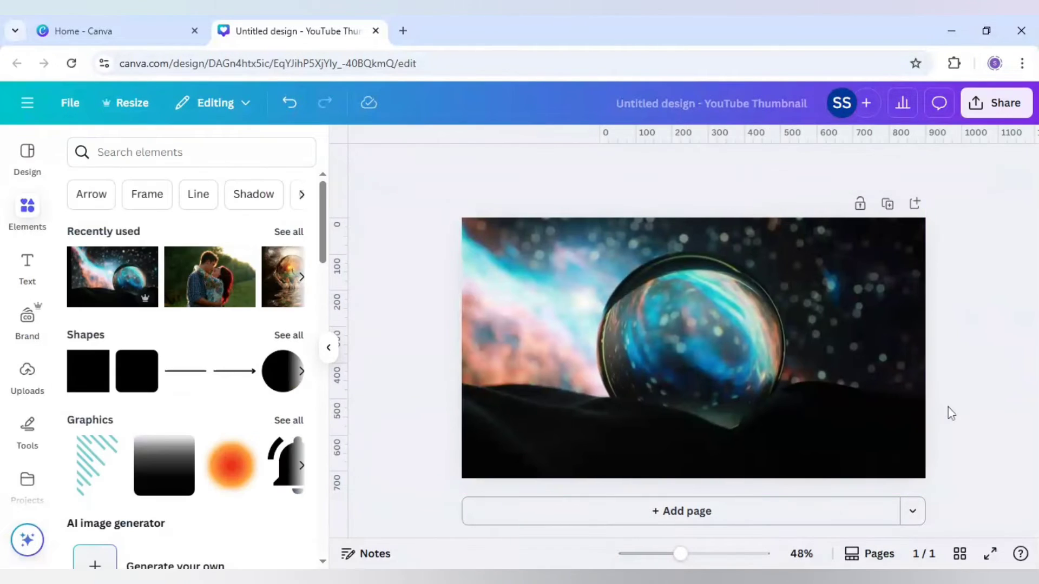
- Add the romantic couple photo over the background and set its transparency to 54
click(200, 278)
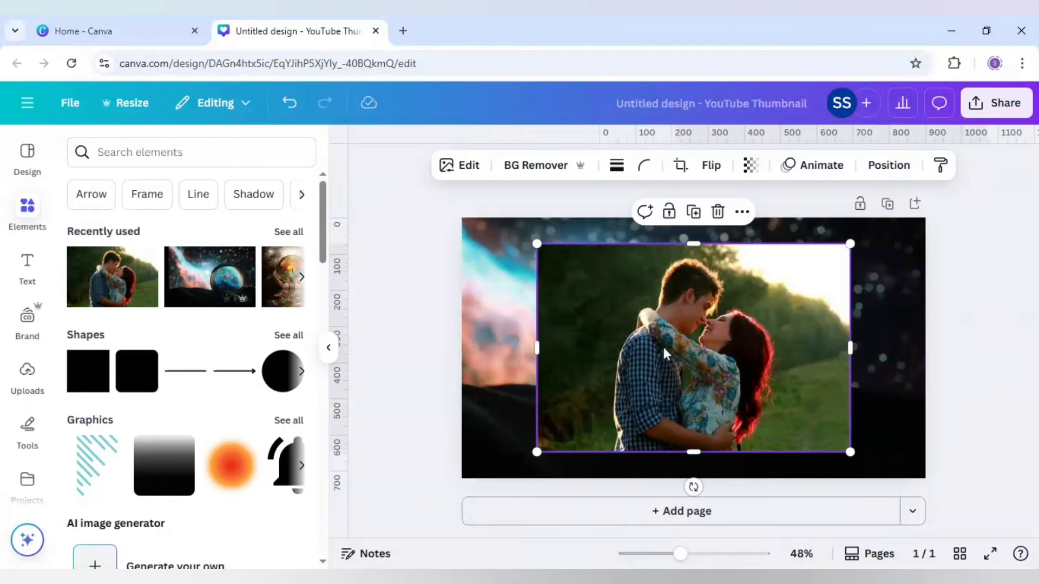
drag(674, 352, 673, 341)
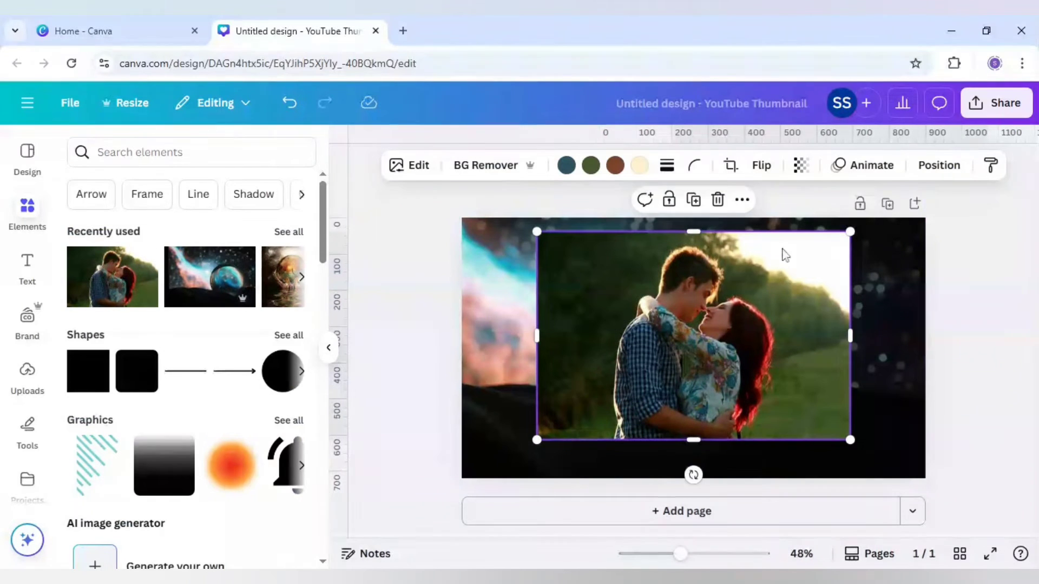
click(800, 165)
drag(814, 234, 785, 237)
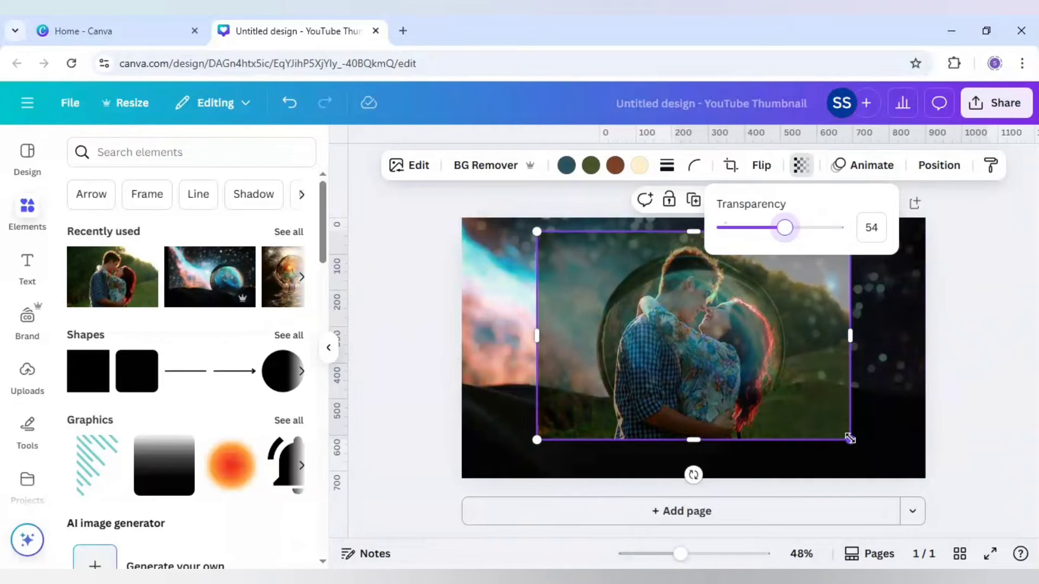
- Scale the couple photo to about 716 × 477, centre the couple over the crystal ball and set the photo's transparency to 100
drag(850, 439, 811, 417)
mouse_move(721, 342)
mouse_down()
mouse_move(756, 334)
mouse_move(734, 348)
mouse_up()
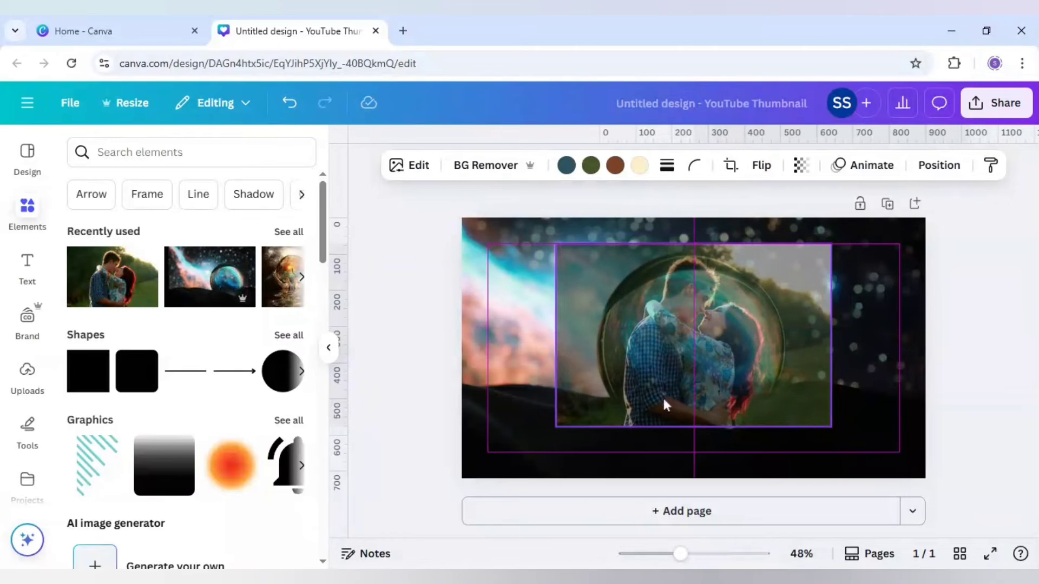
mouse_move(558, 429)
mouse_down()
mouse_move(579, 410)
mouse_move(562, 421)
mouse_up()
drag(696, 377, 693, 376)
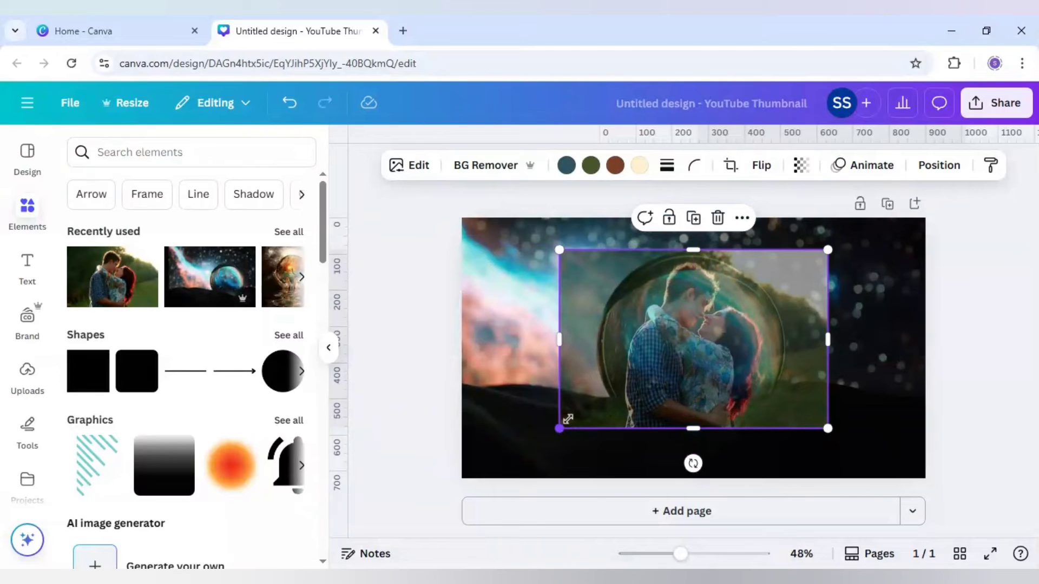
drag(559, 428, 568, 421)
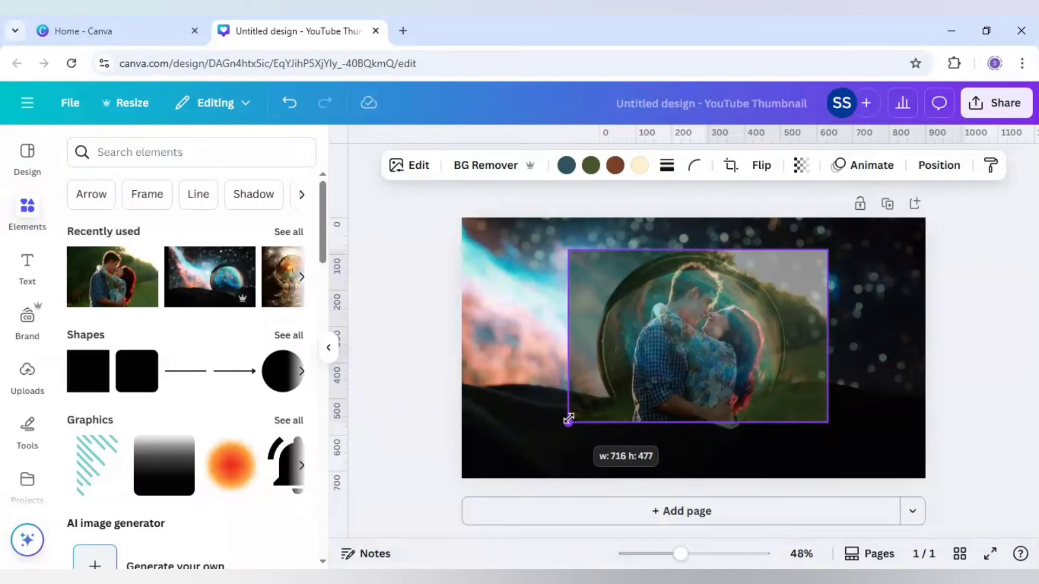
drag(568, 422, 568, 422)
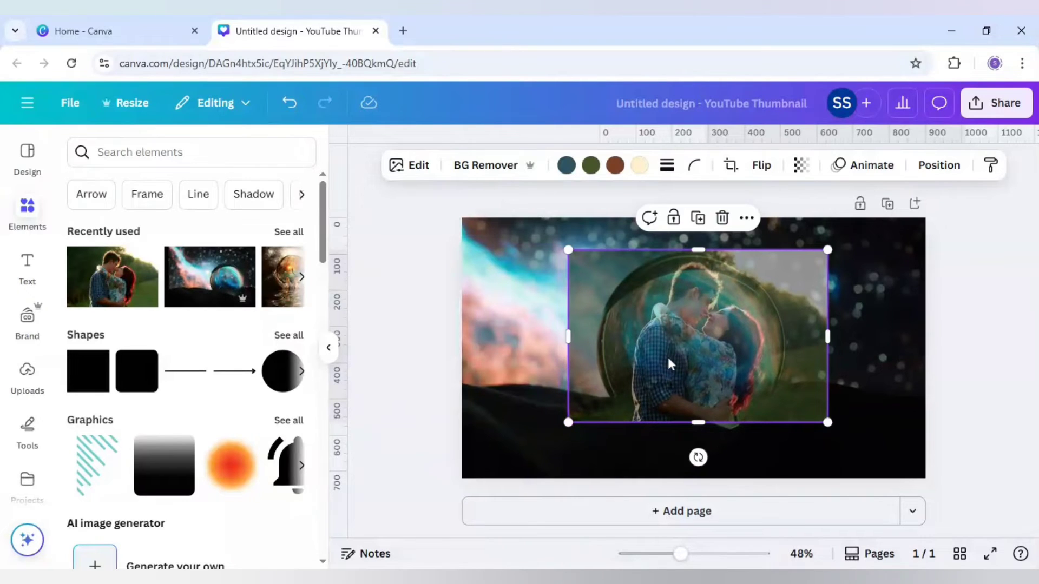
drag(665, 364, 660, 357)
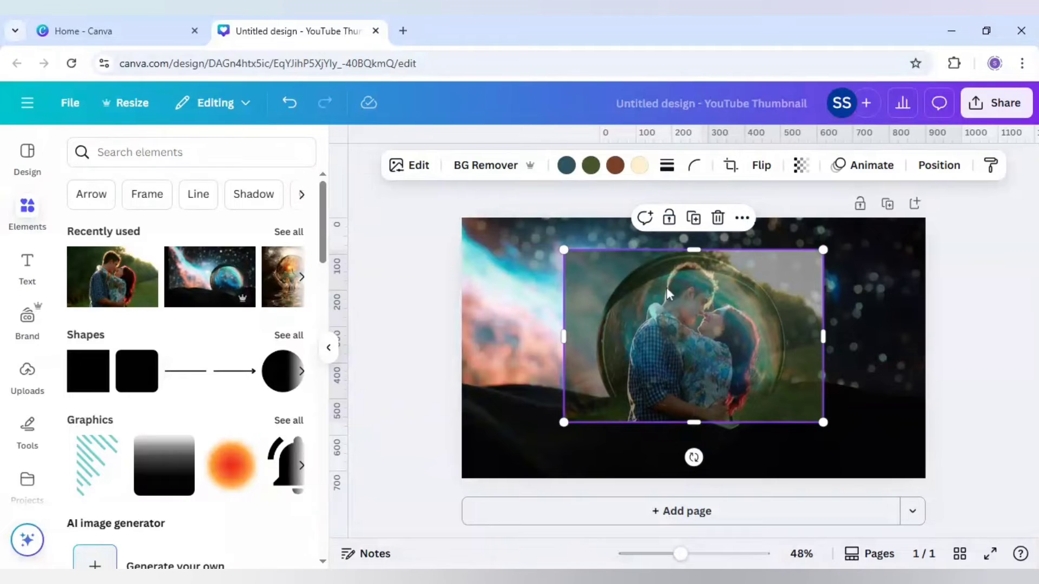
click(801, 165)
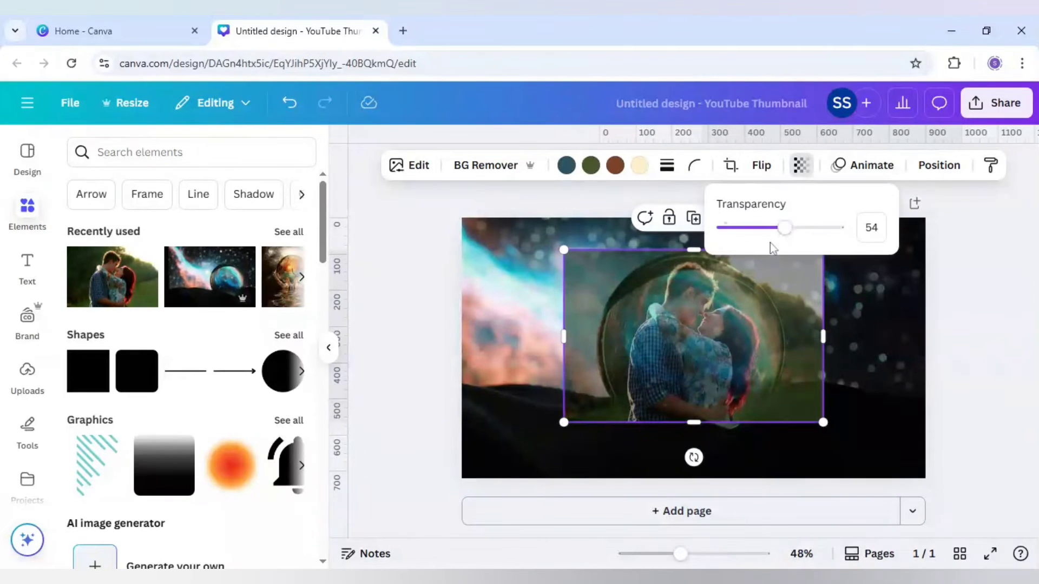
click(838, 227)
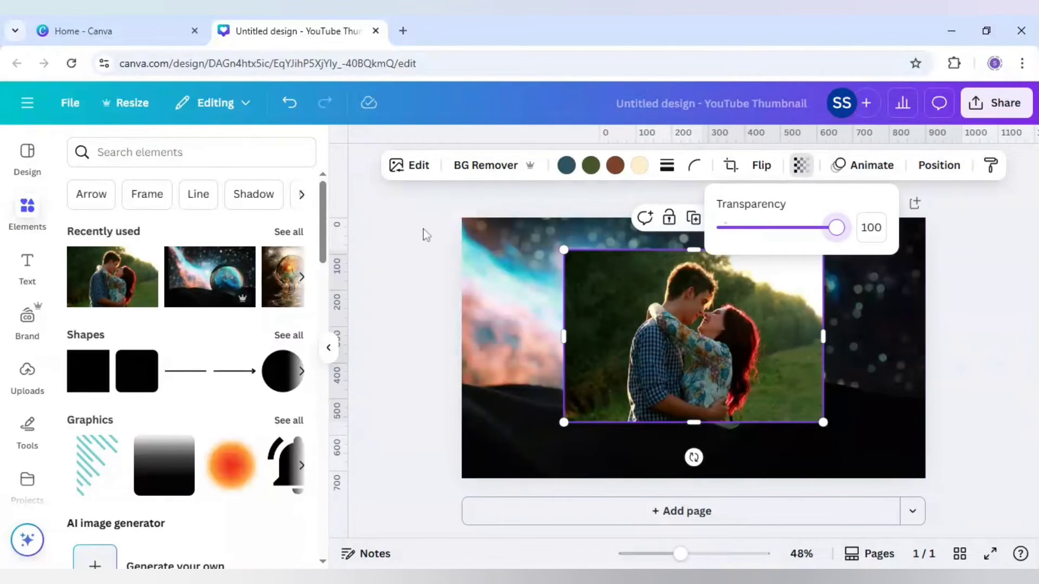
- Search the Canva apps for "image blender" and open the Image Blender app
scroll(24, 392, down, 3)
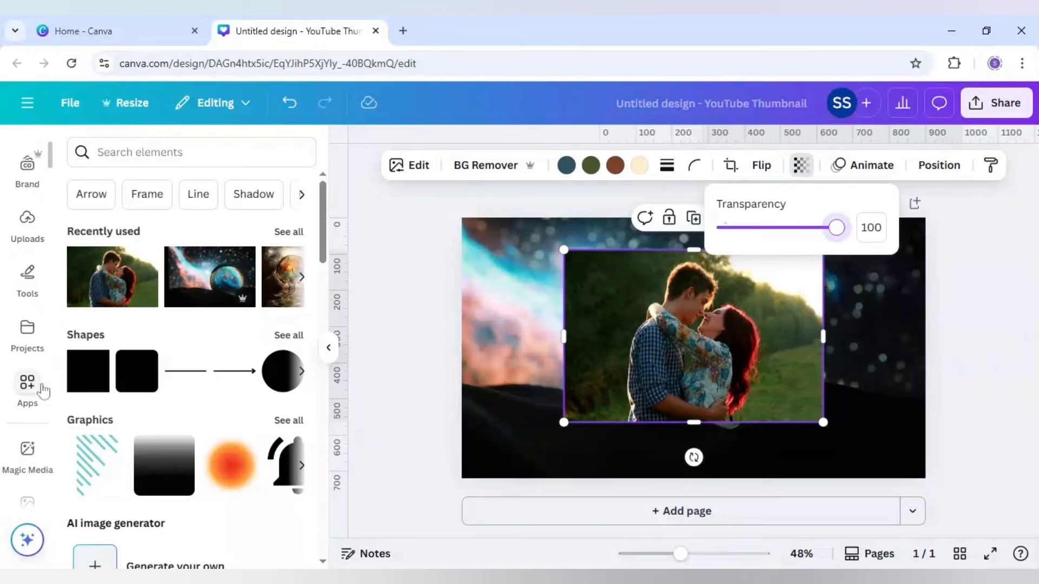
click(36, 388)
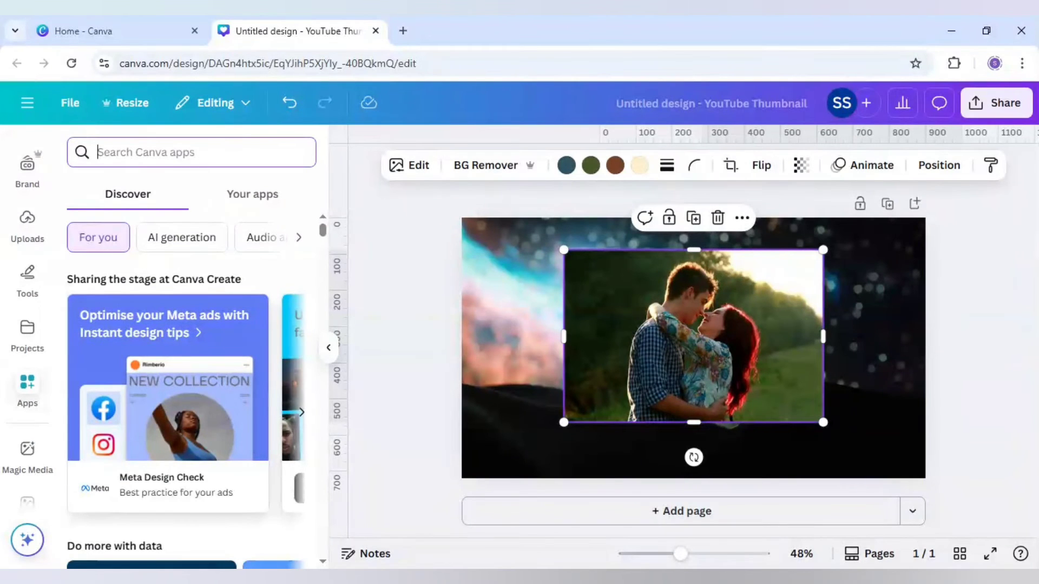
text(image ble)
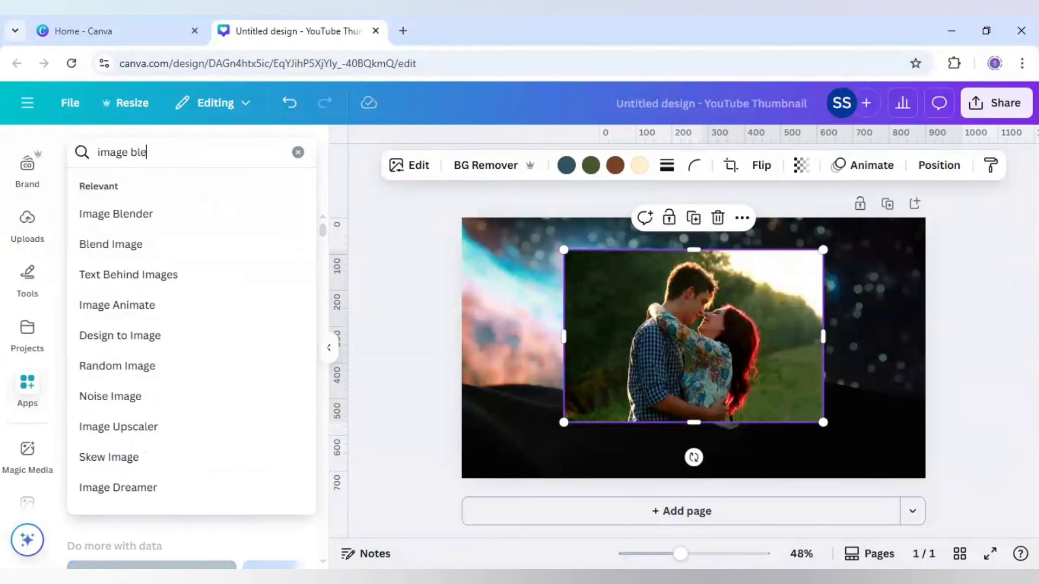
text(nder)
key(Return)
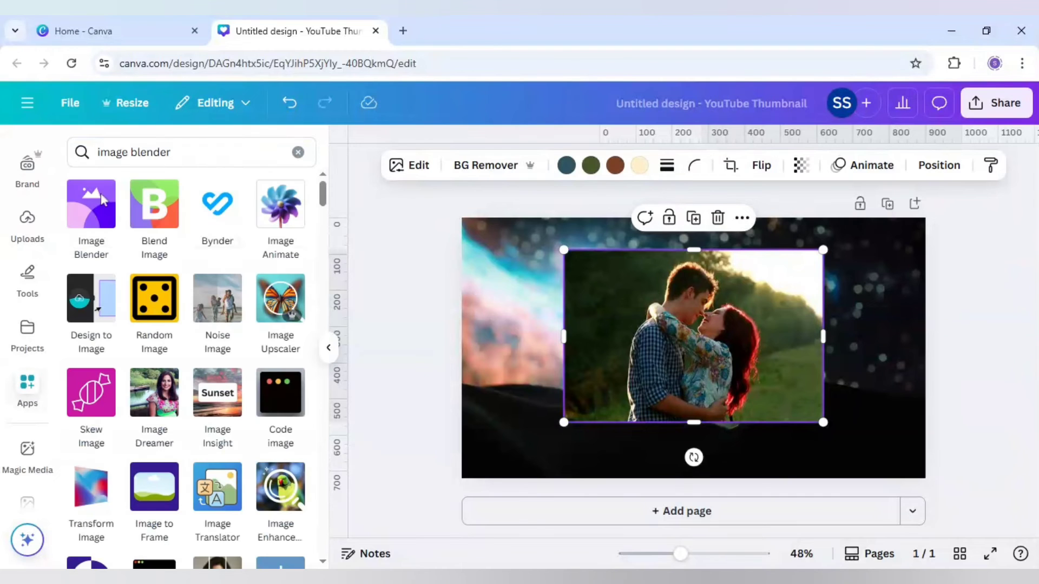
click(85, 216)
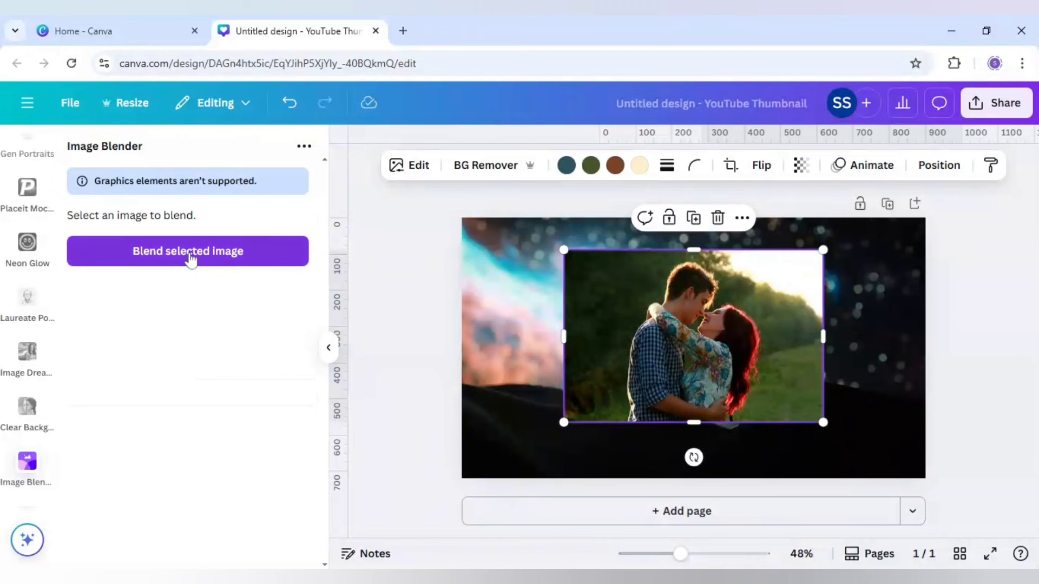
- Blend the couple photo with a Radial blend shrunk to fit inside the crystal ball, at strength 72, and save it
click(181, 260)
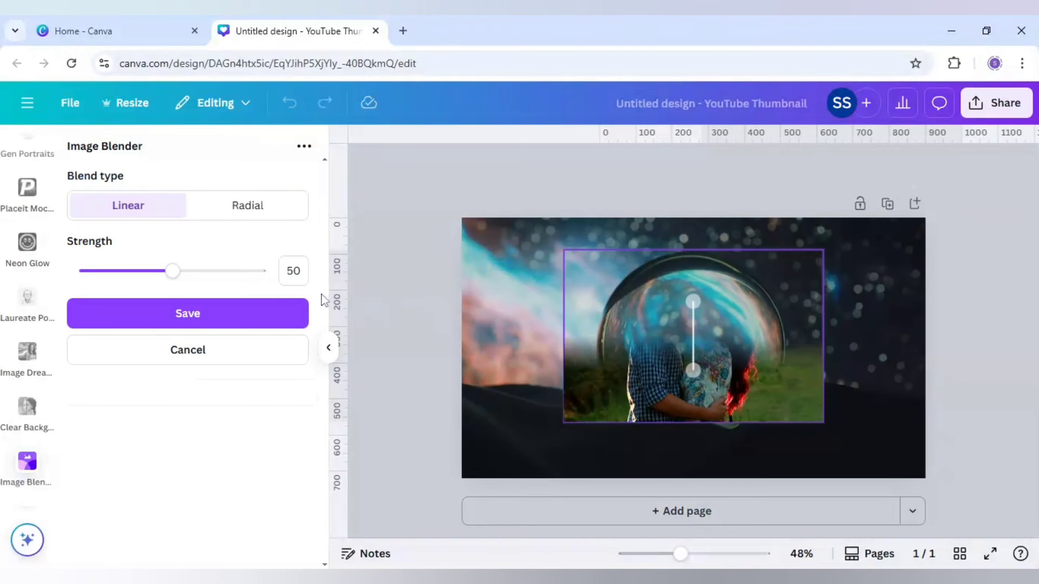
click(257, 215)
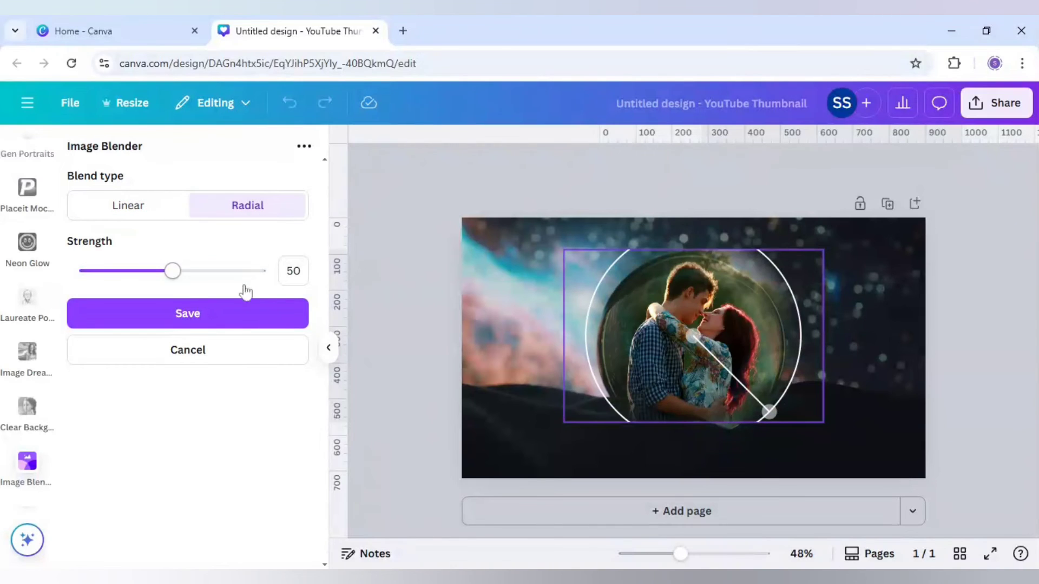
drag(776, 415, 676, 437)
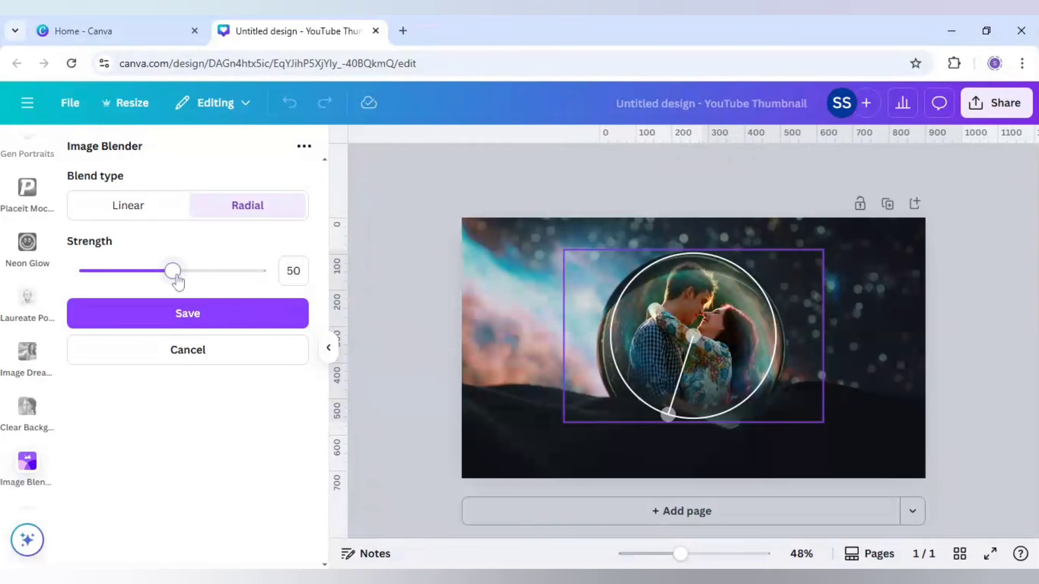
drag(172, 272, 215, 292)
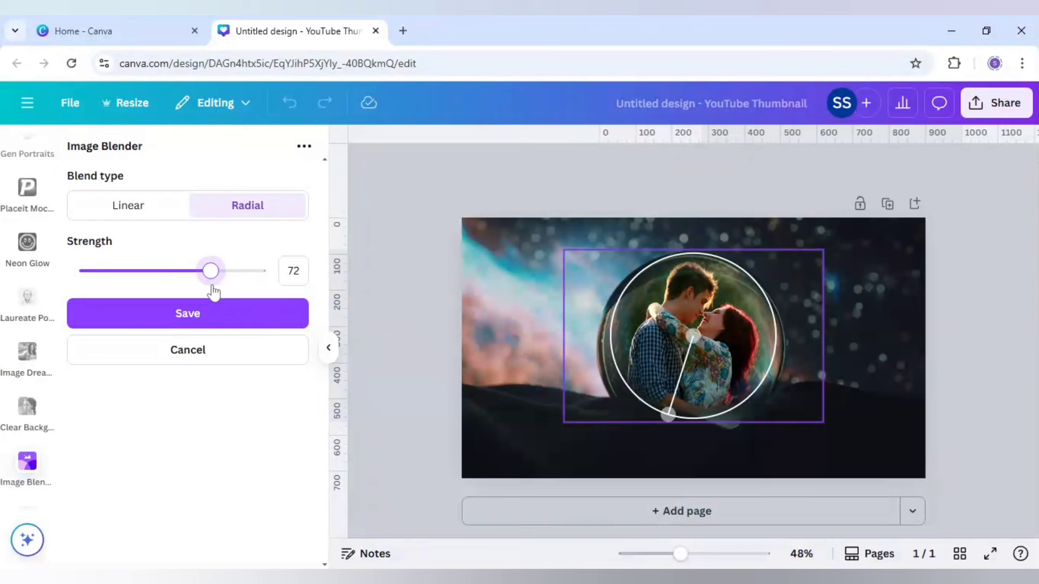
click(210, 317)
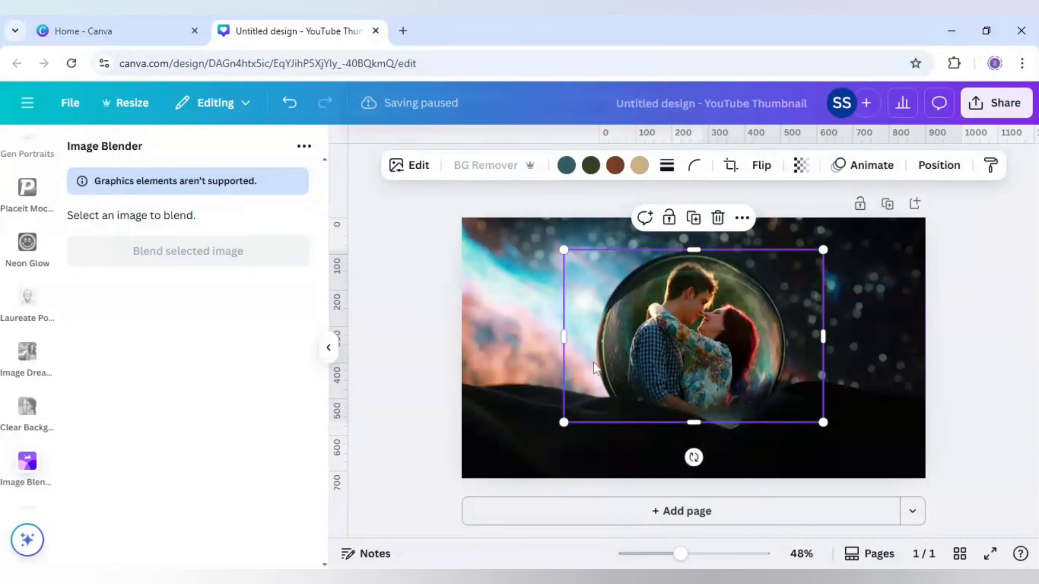
click(397, 352)
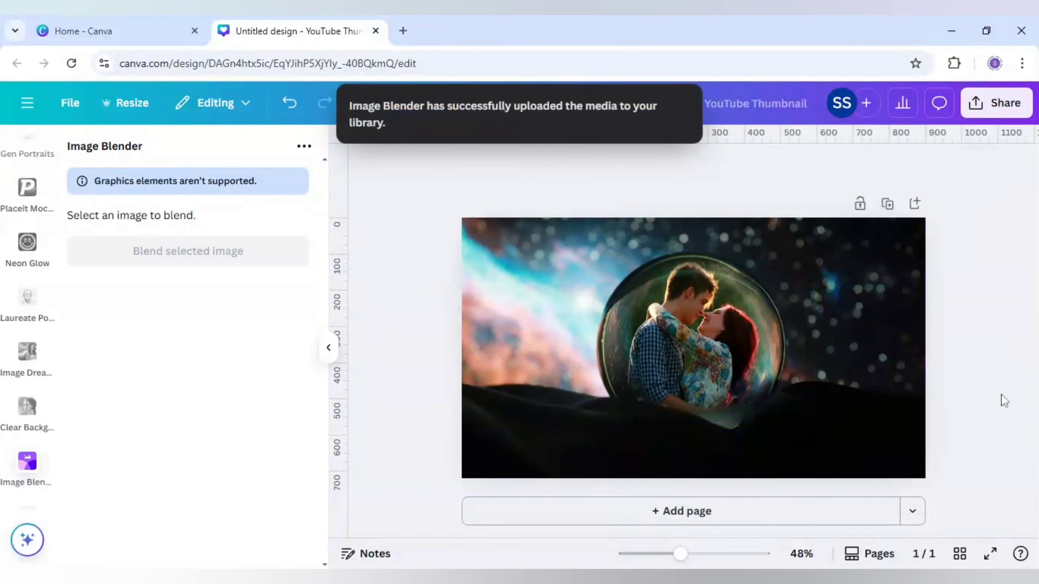
mouse_move(680, 554)
mouse_down()
mouse_move(693, 555)
mouse_move(682, 554)
mouse_up()
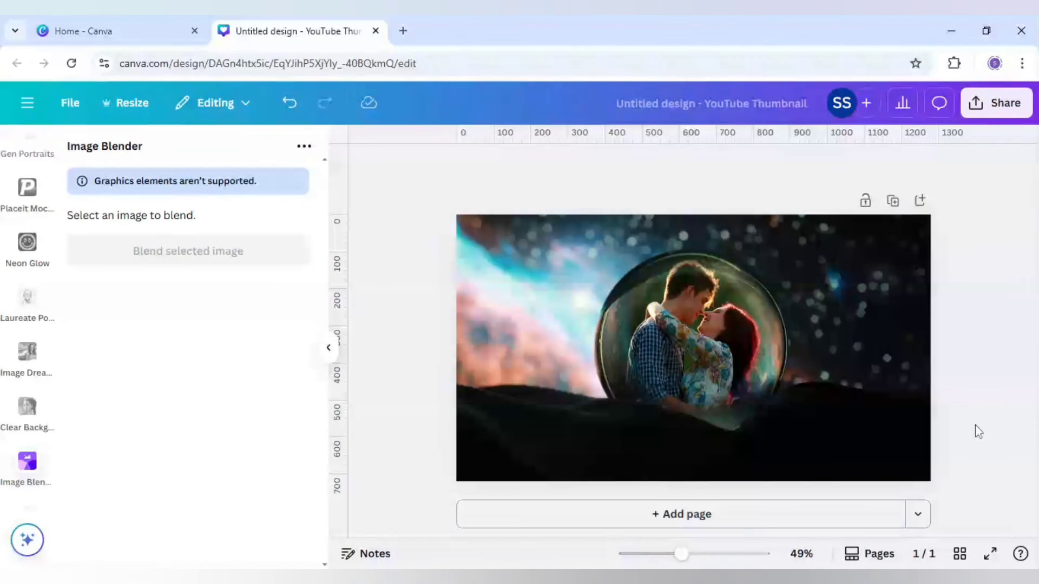